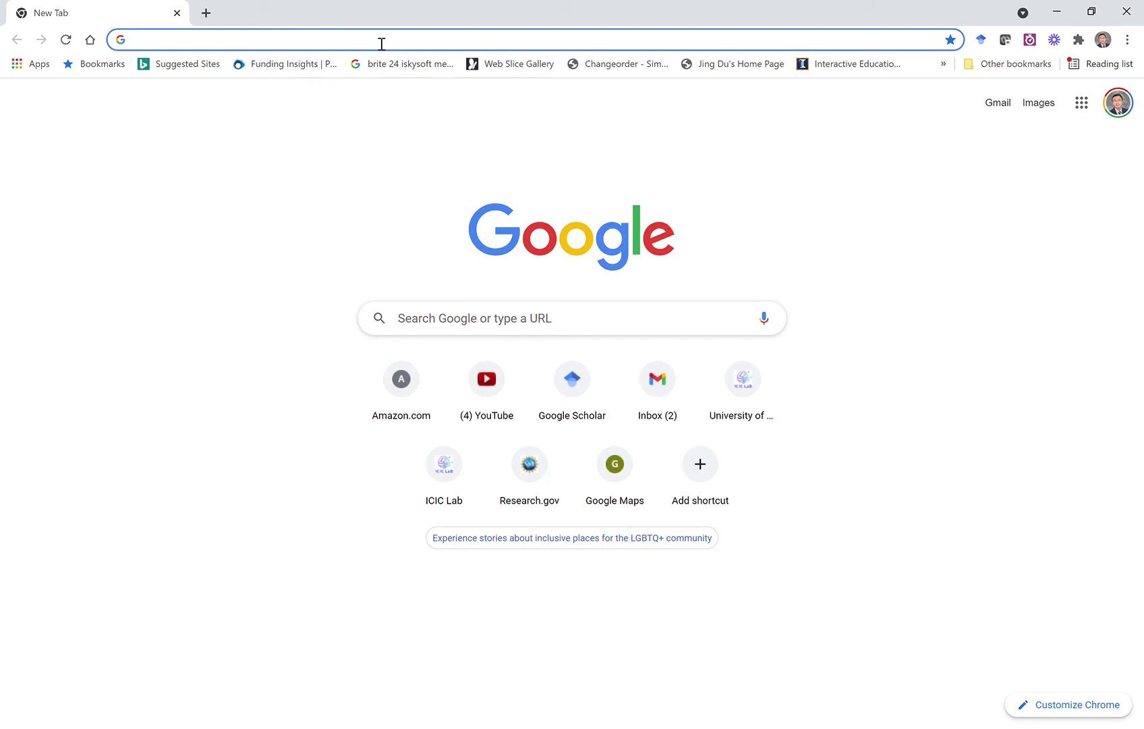
- Go to autodesk.com and open the Create account form from the Sign in page
text(auto)
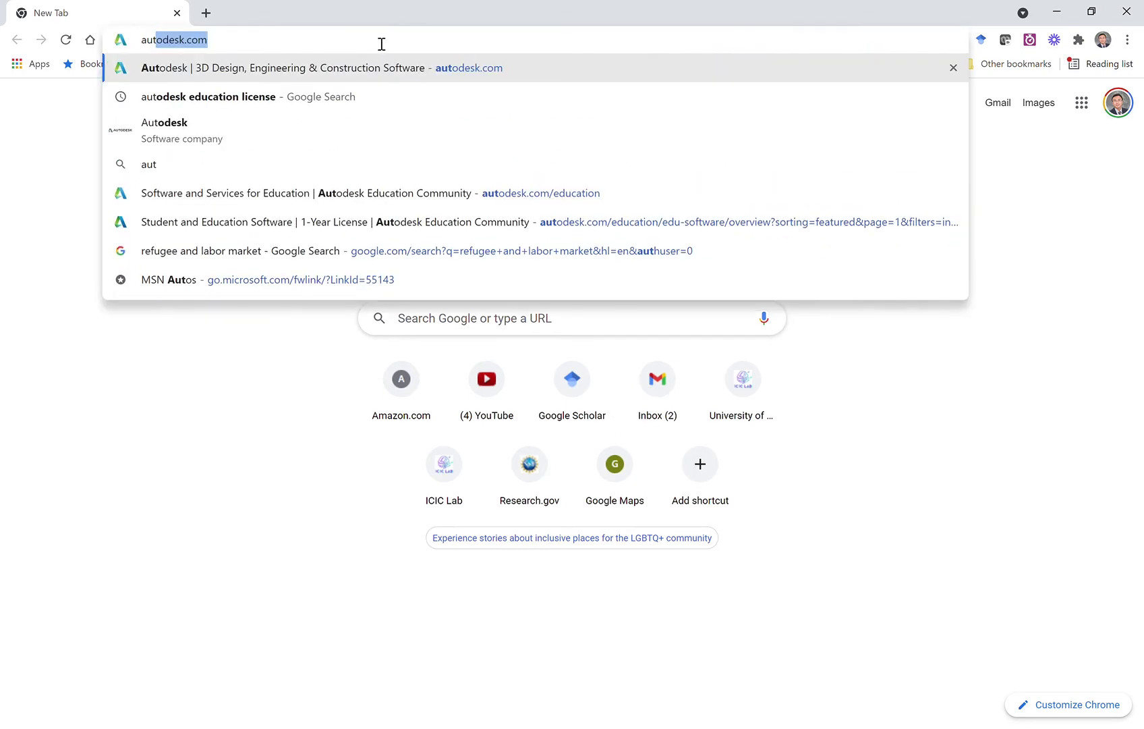
text(desk.com)
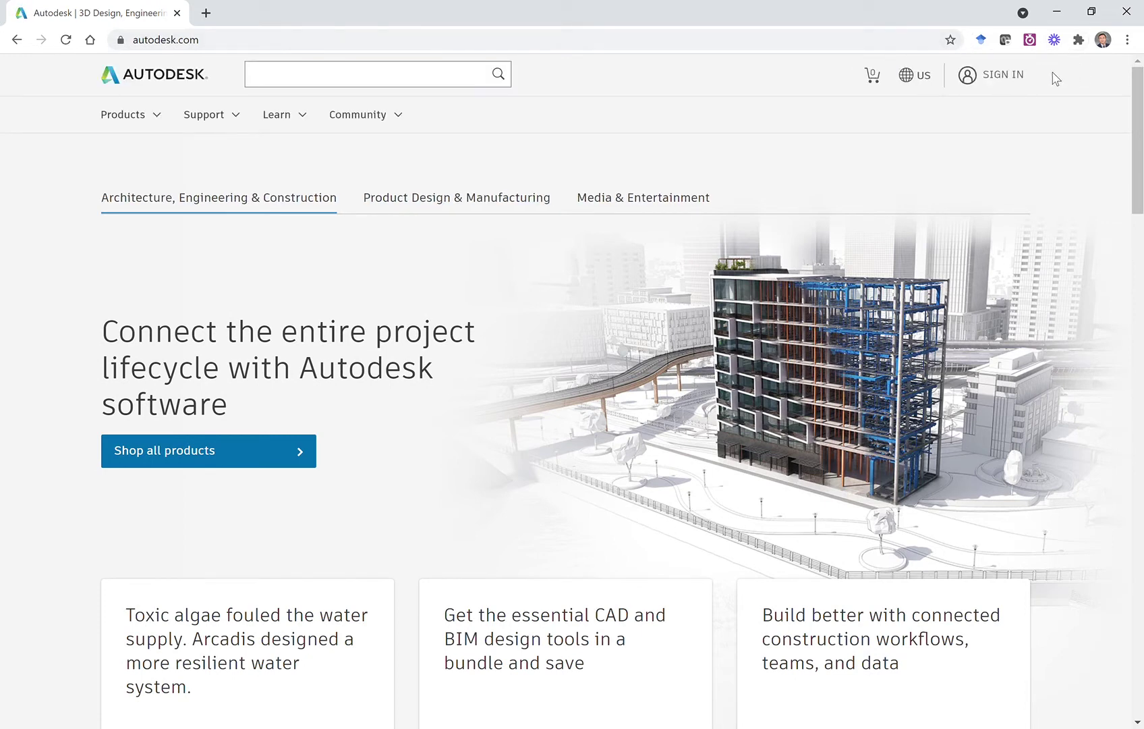
click(1000, 77)
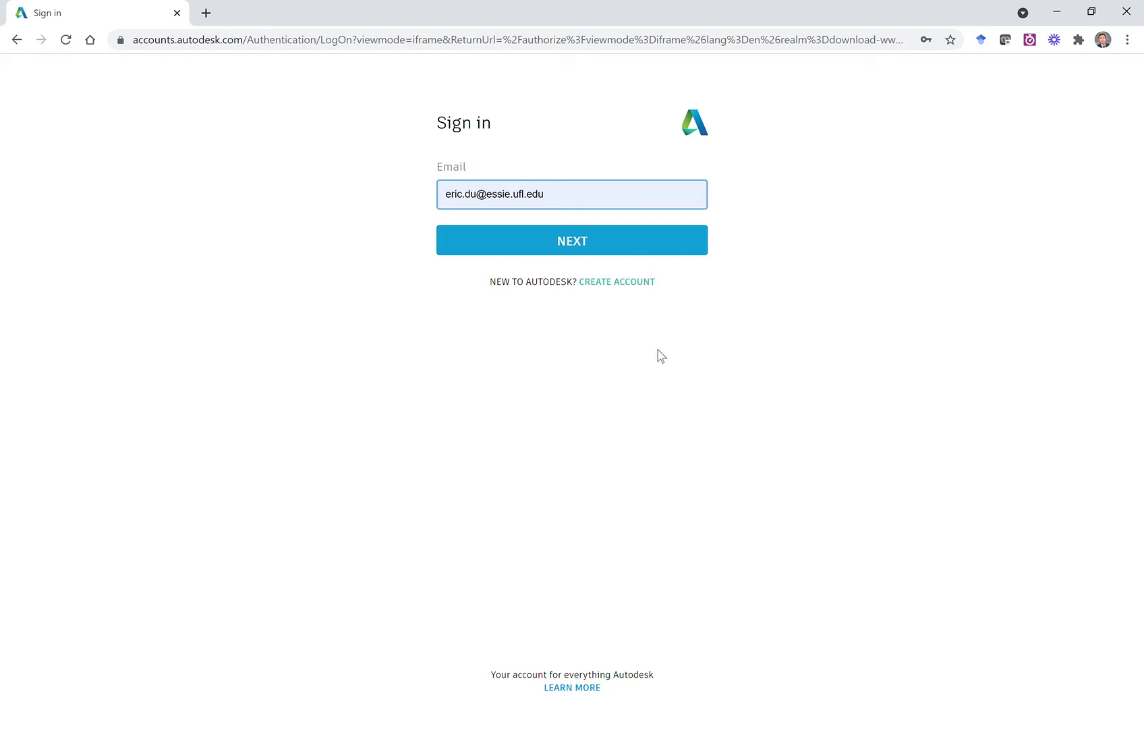
click(623, 288)
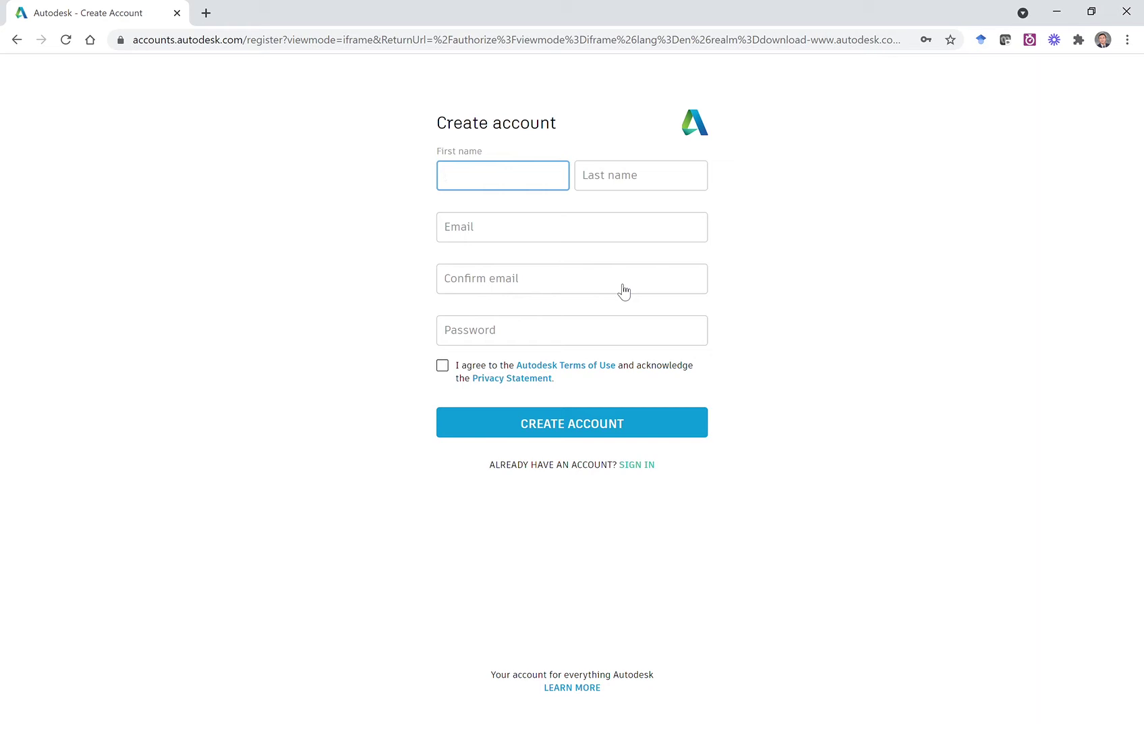
- Return to the autodesk.com home page
click(492, 45)
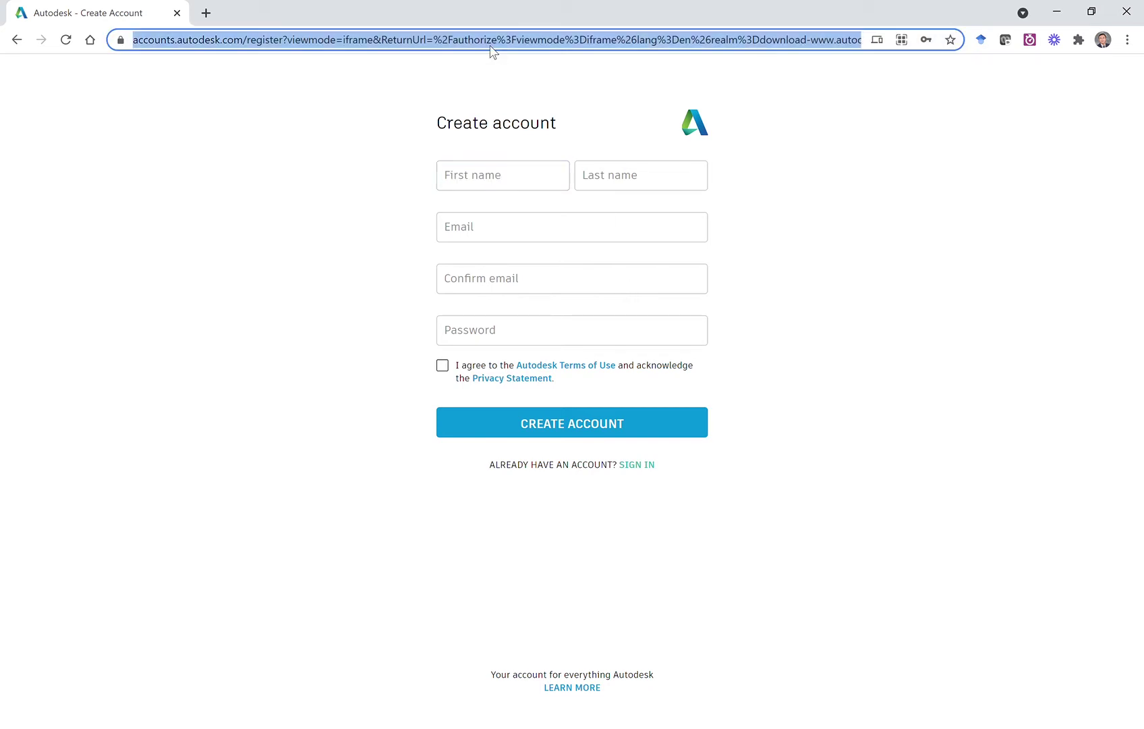
text(autodesk.com)
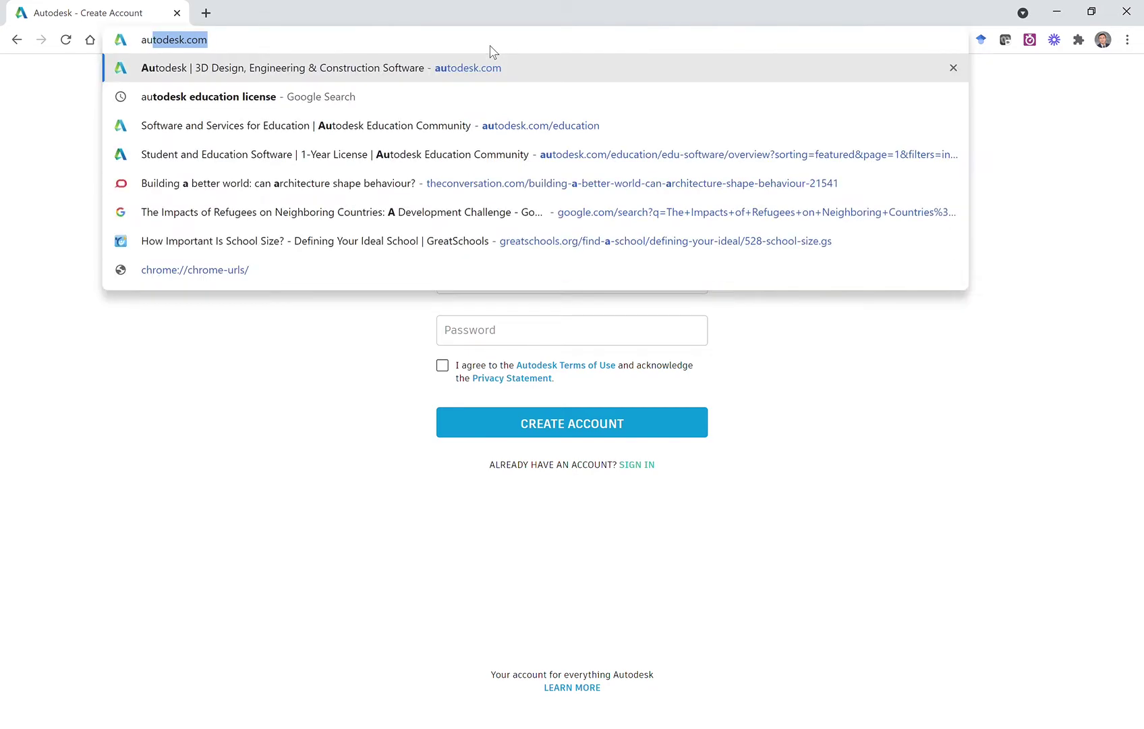
key(Return)
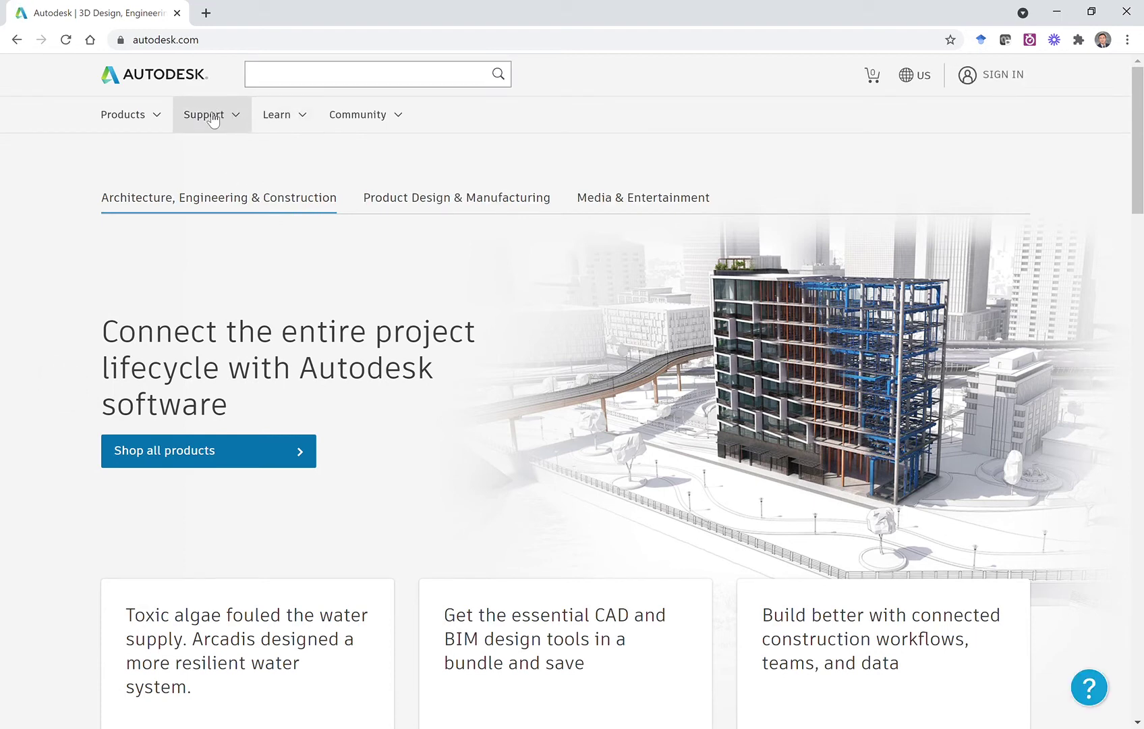
- Open Support > Educational support and scroll to the bottom of the page
click(212, 117)
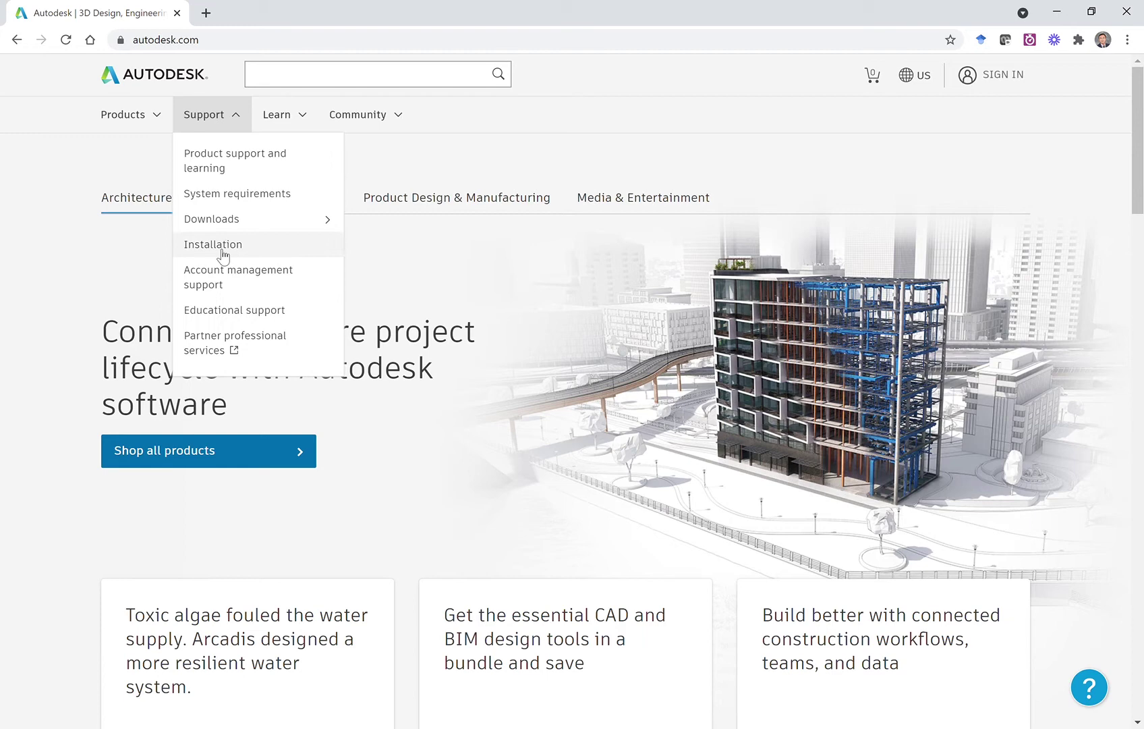
click(217, 312)
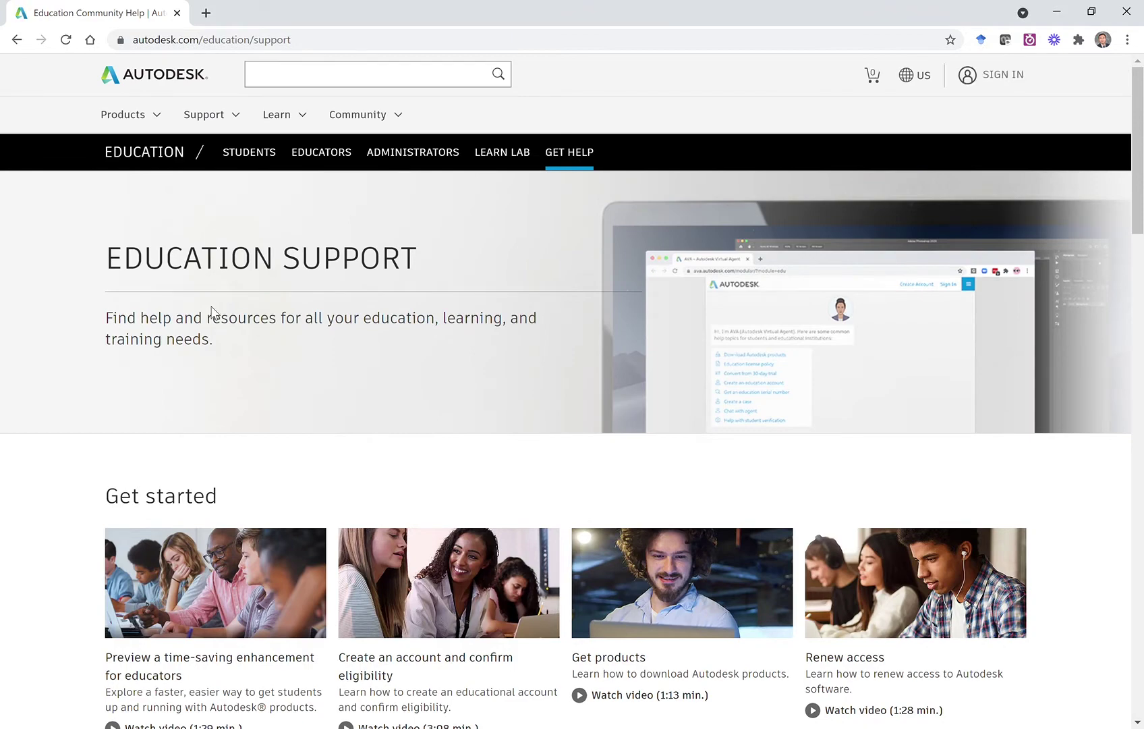
scroll(211, 311, down, 8)
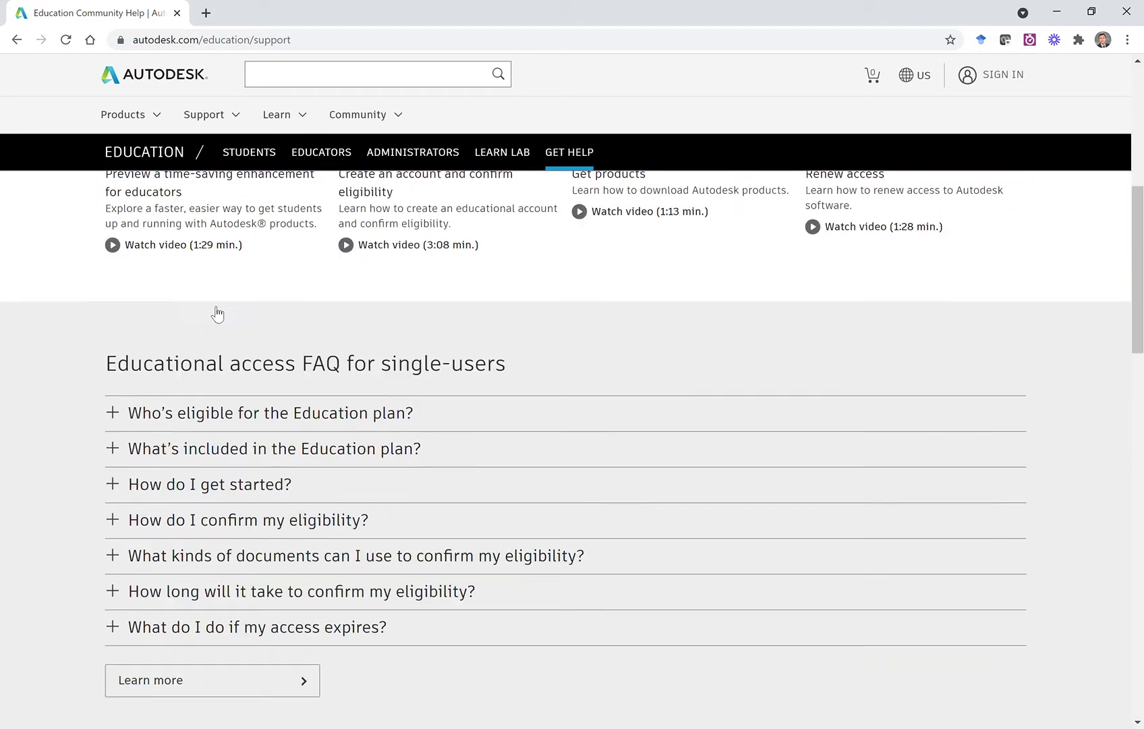
scroll(216, 314, down, 15)
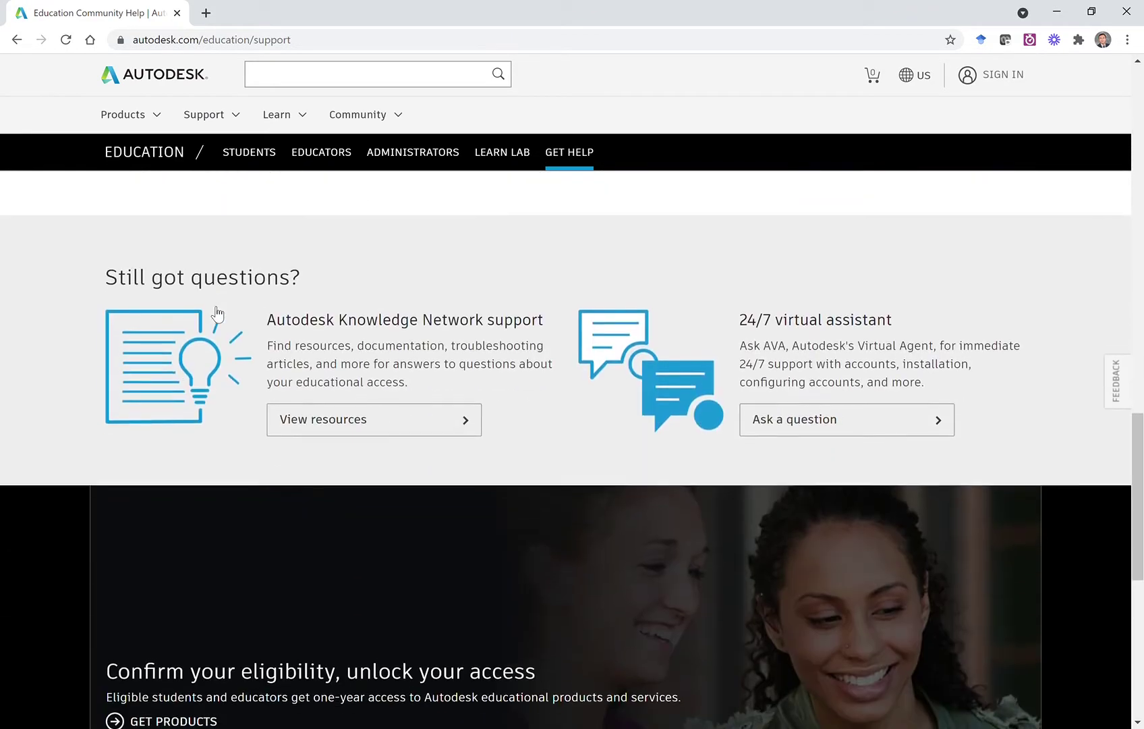
scroll(217, 314, down, 2)
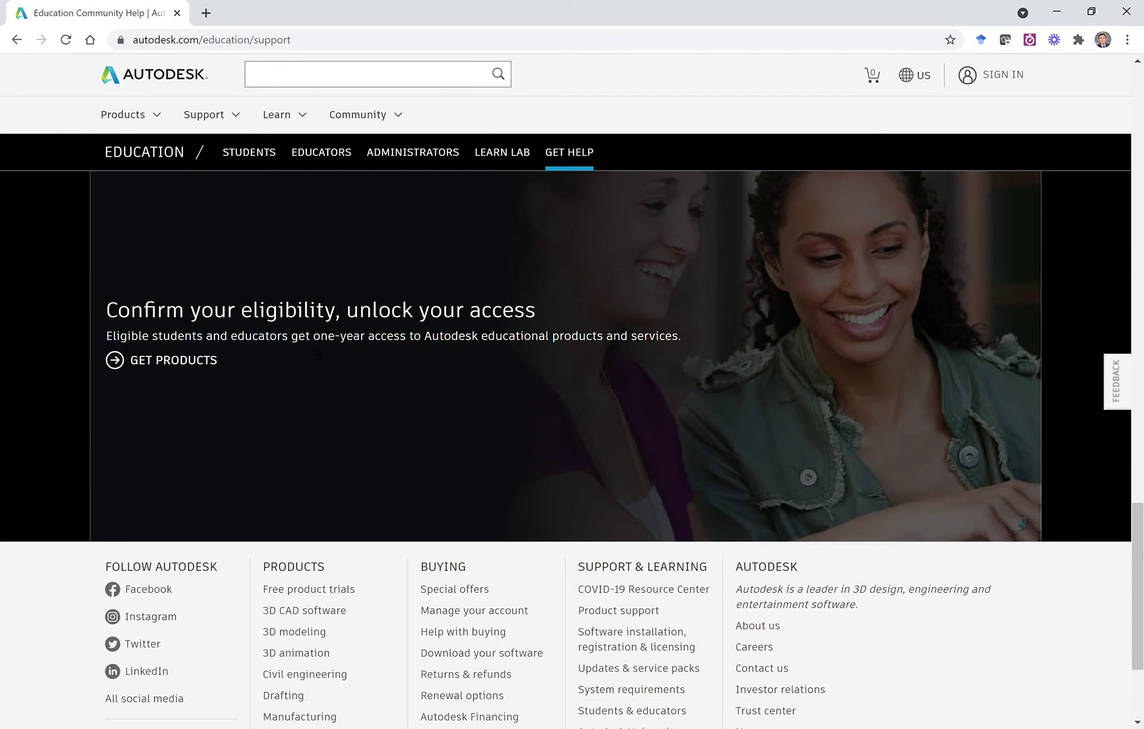
click(173, 364)
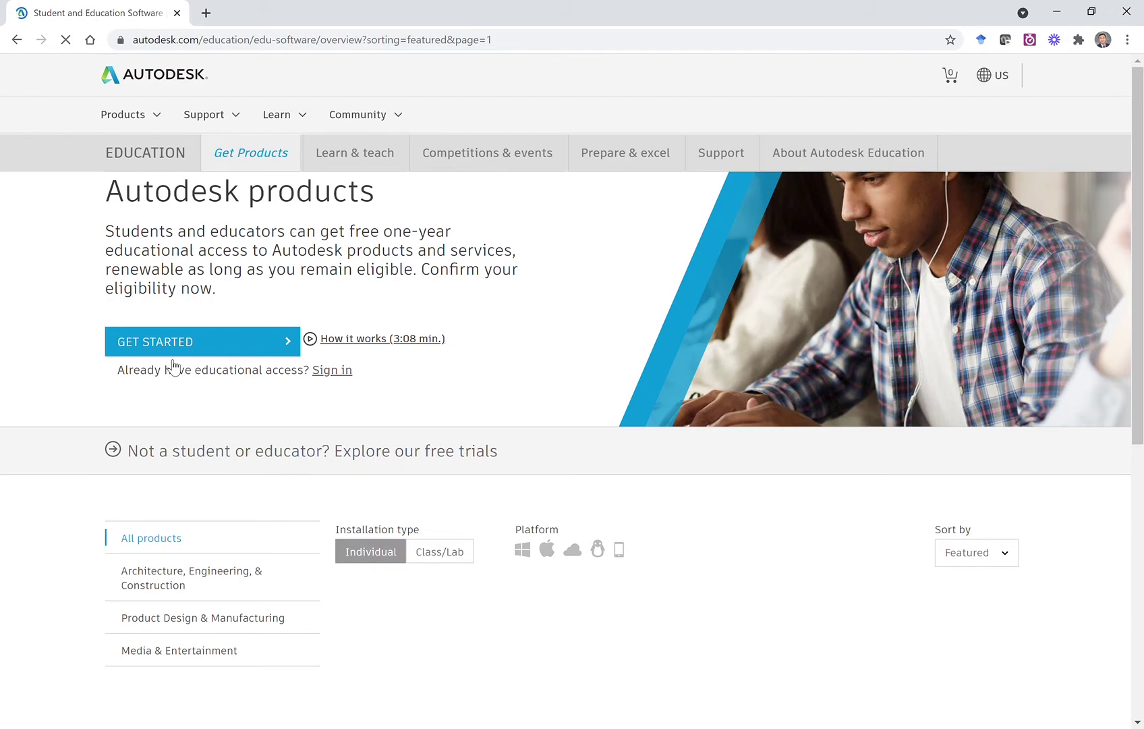
scroll(209, 438, down, 3)
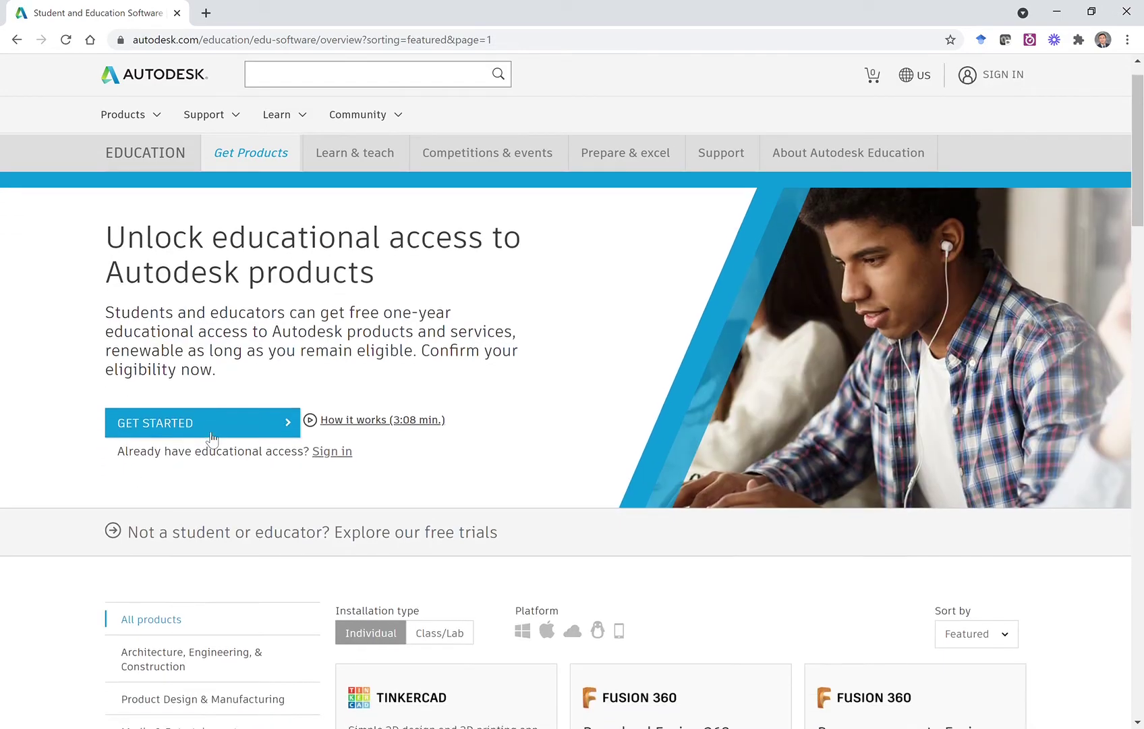
scroll(211, 438, down, 3)
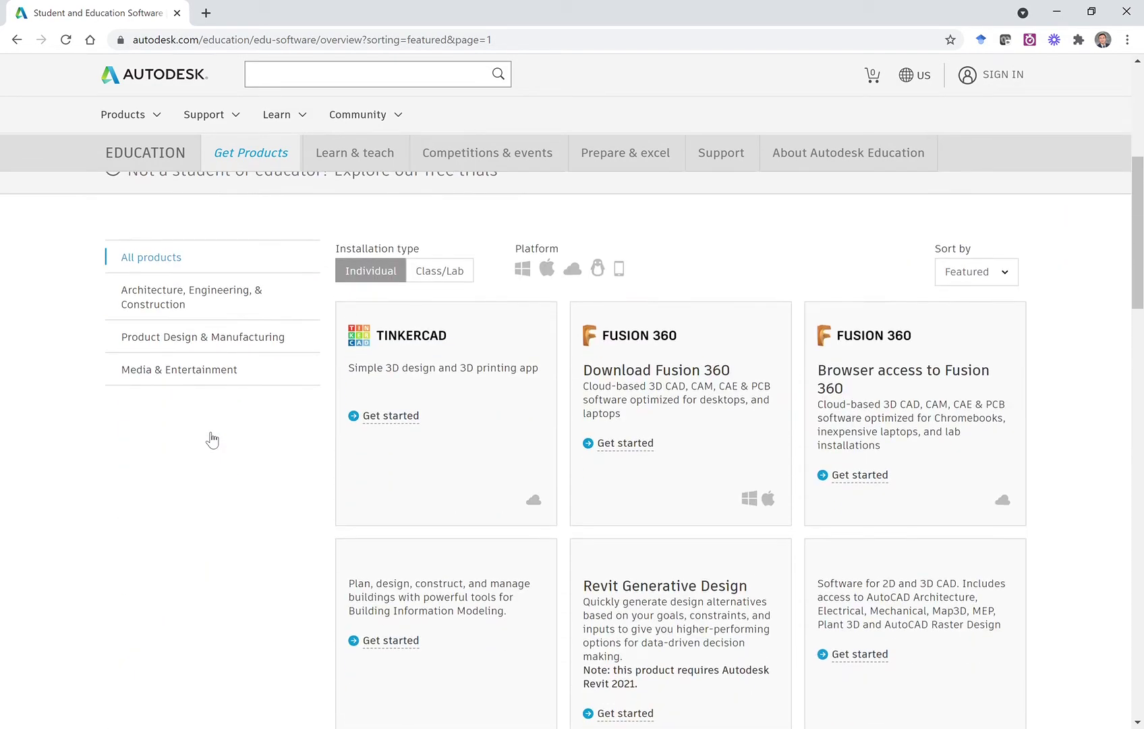
scroll(211, 438, up, 3)
scroll(210, 438, down, 6)
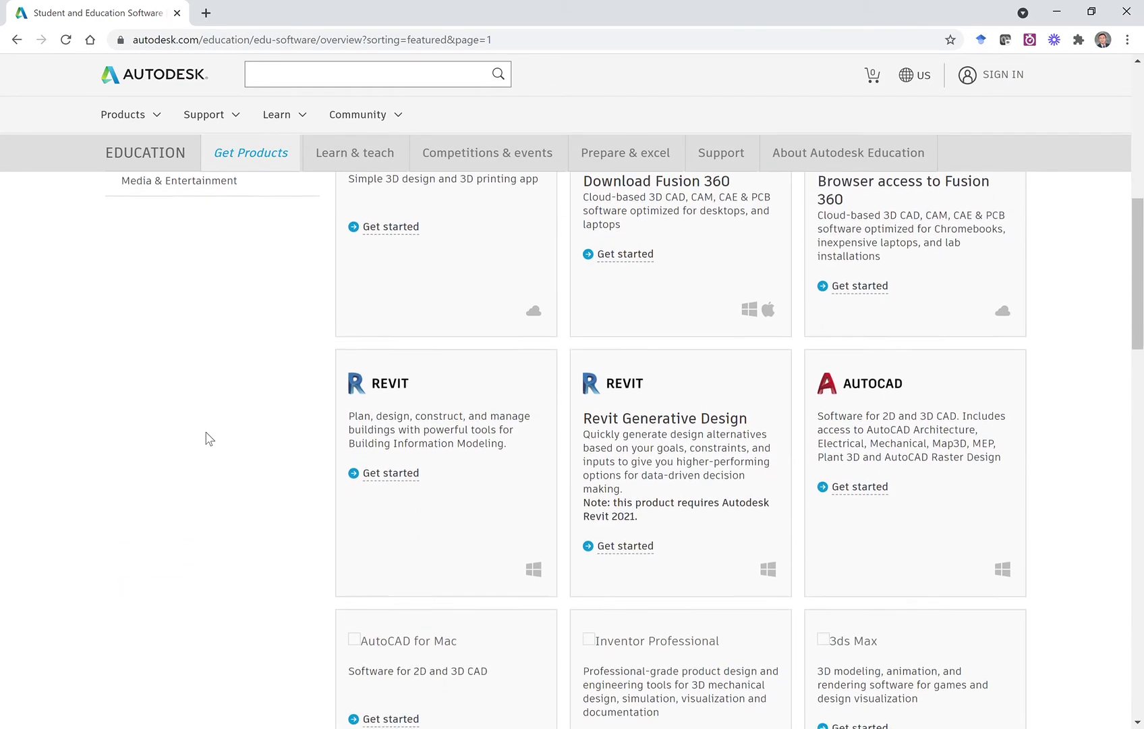
scroll(209, 439, up, 3)
scroll(209, 438, down, 2)
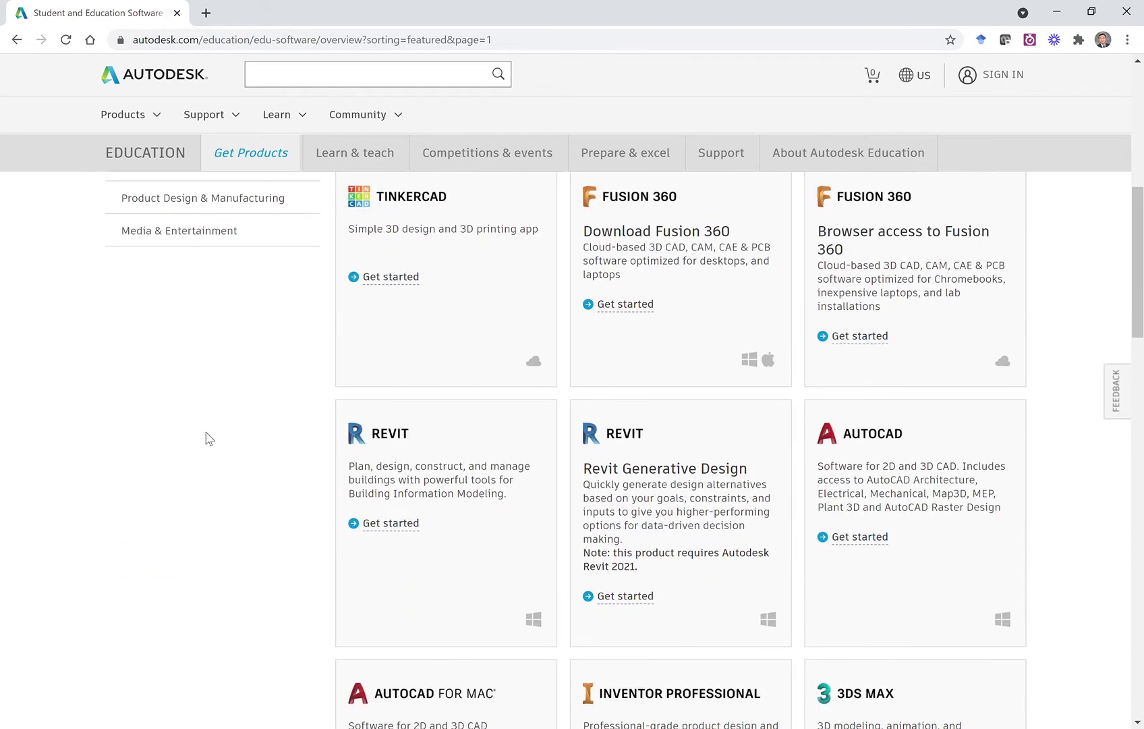
scroll(209, 438, down, 2)
scroll(209, 439, down, 4)
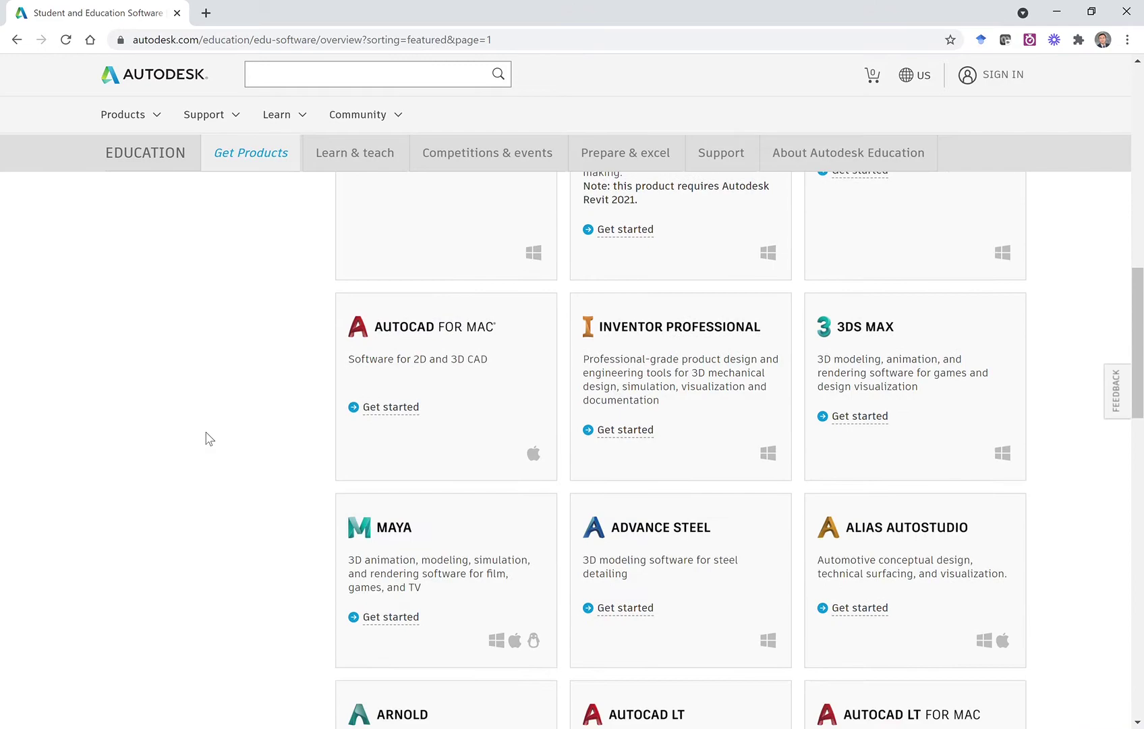
scroll(209, 438, down, 1)
scroll(209, 439, down, 1)
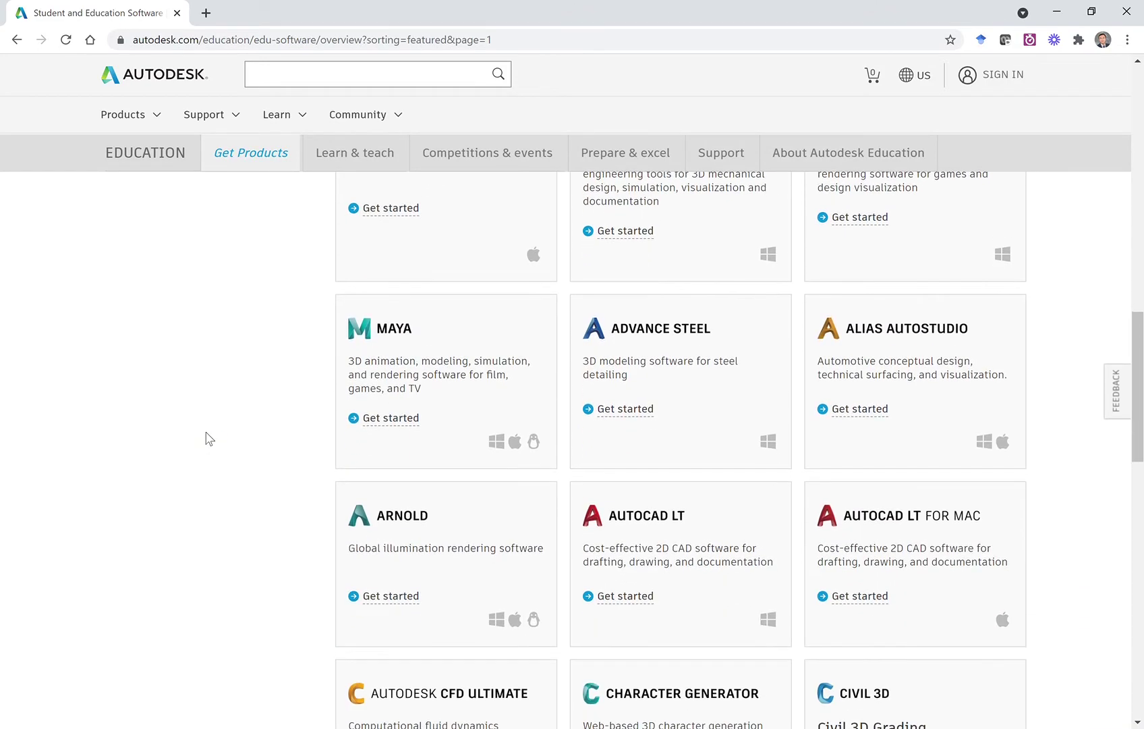
scroll(209, 439, down, 3)
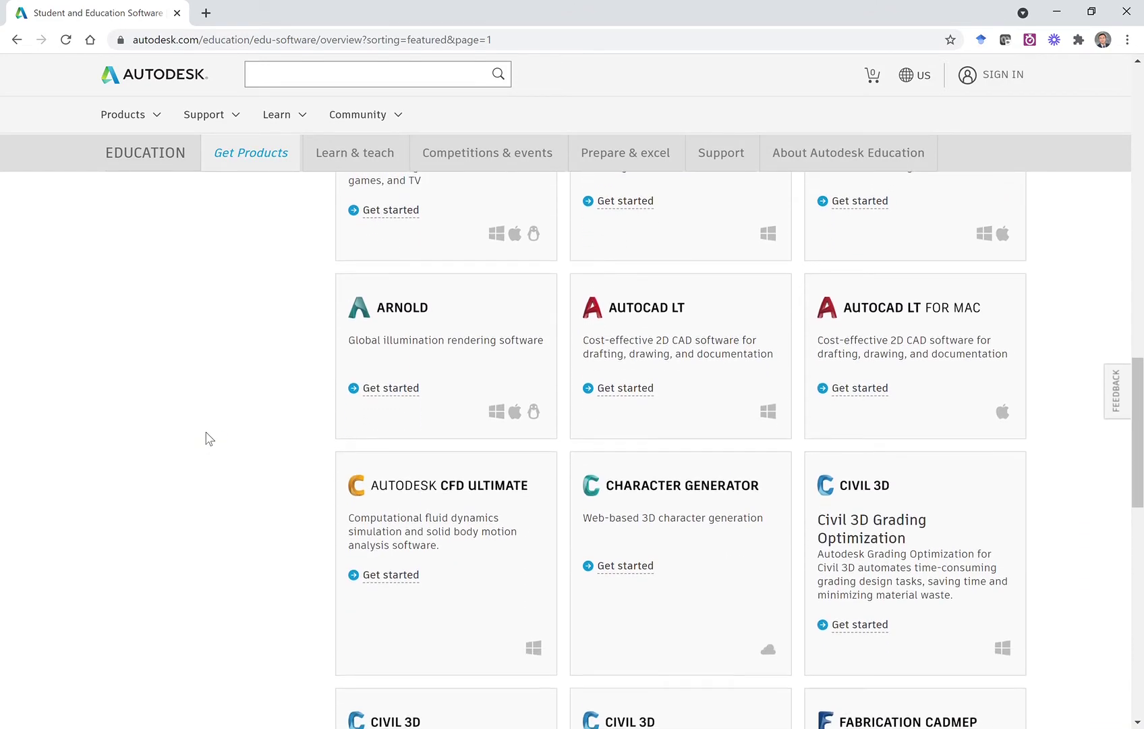
scroll(209, 438, up, 10)
scroll(206, 438, up, 8)
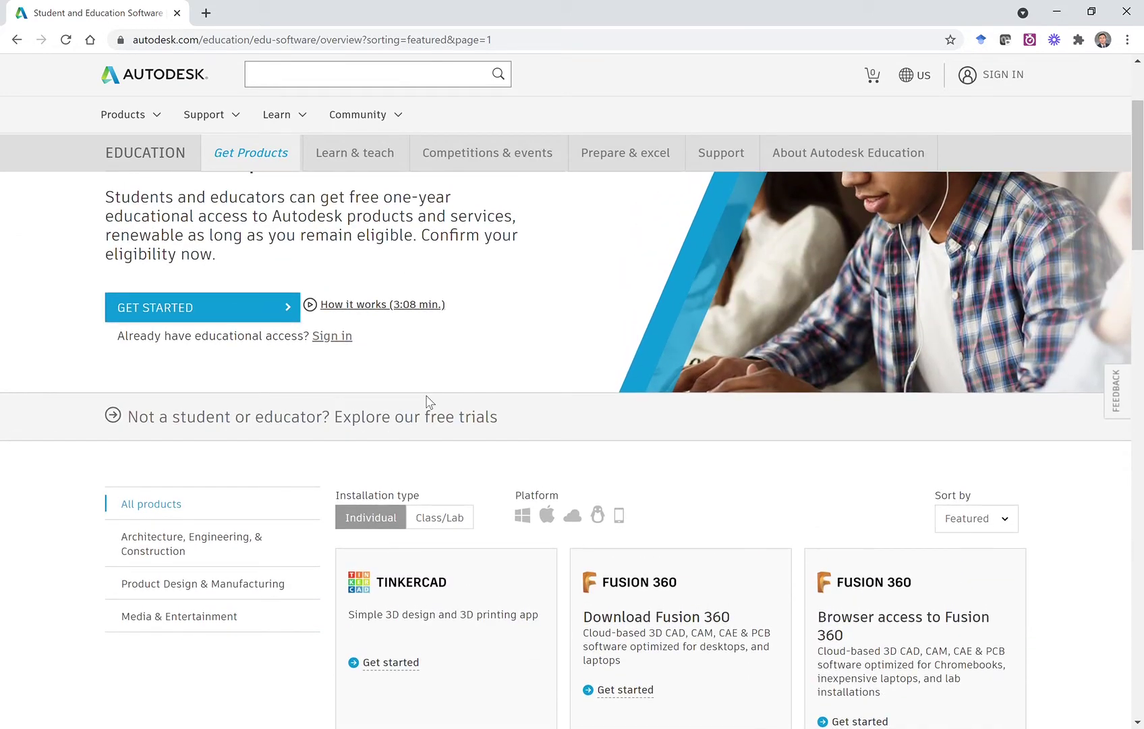
- Sign in with the education account's e-mail and password, with Stay signed in ticked
click(343, 346)
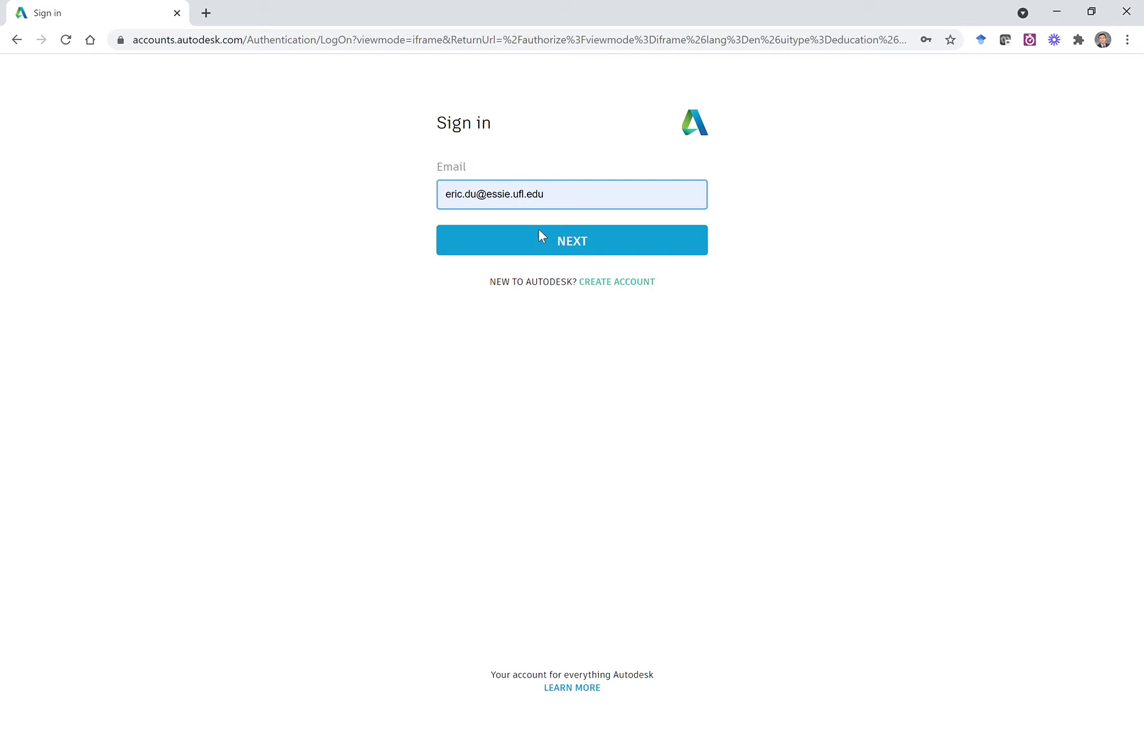
click(539, 231)
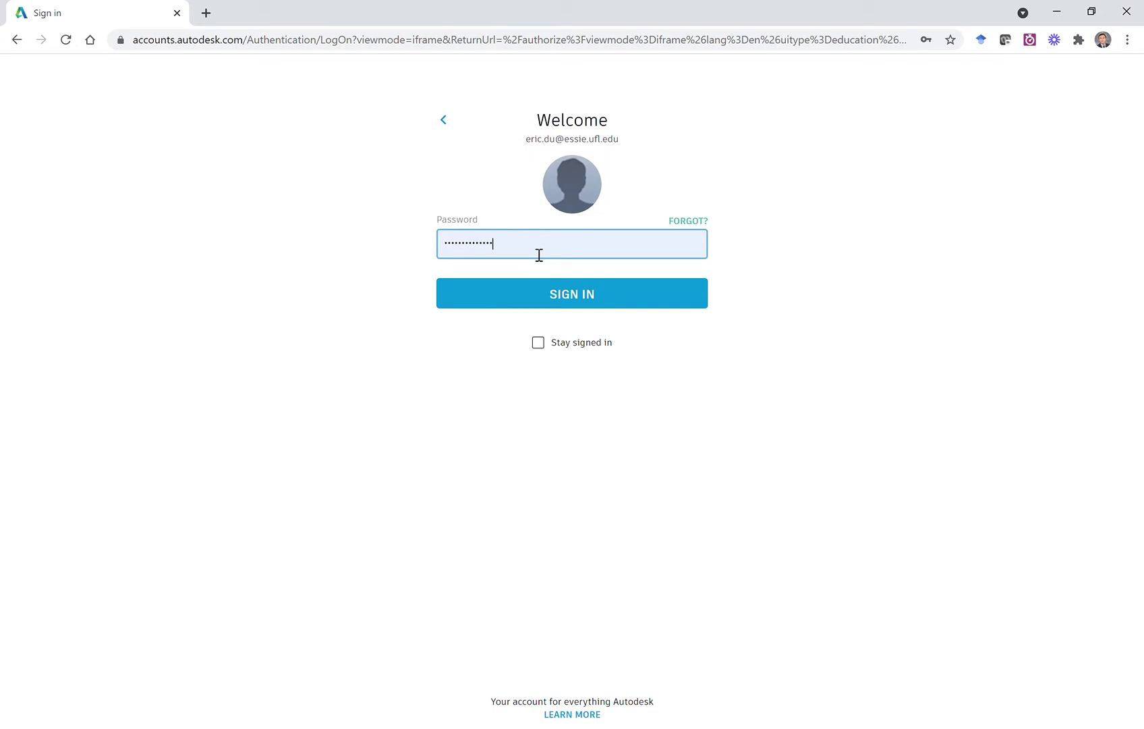
click(540, 348)
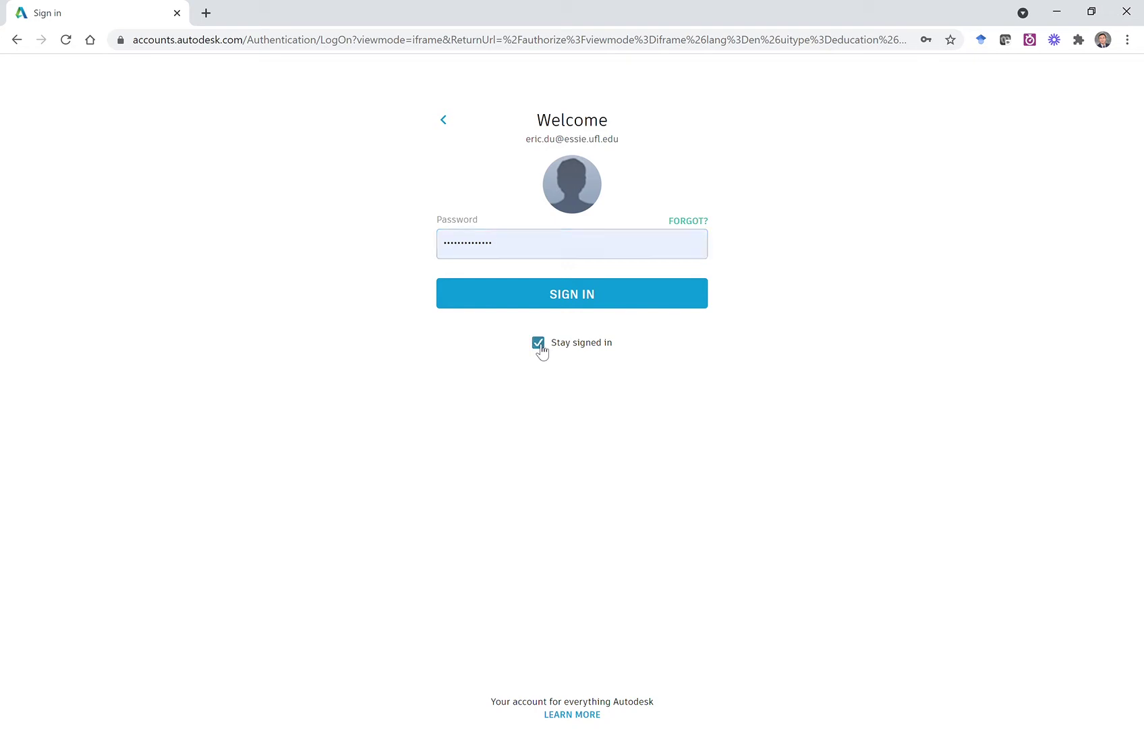
click(586, 305)
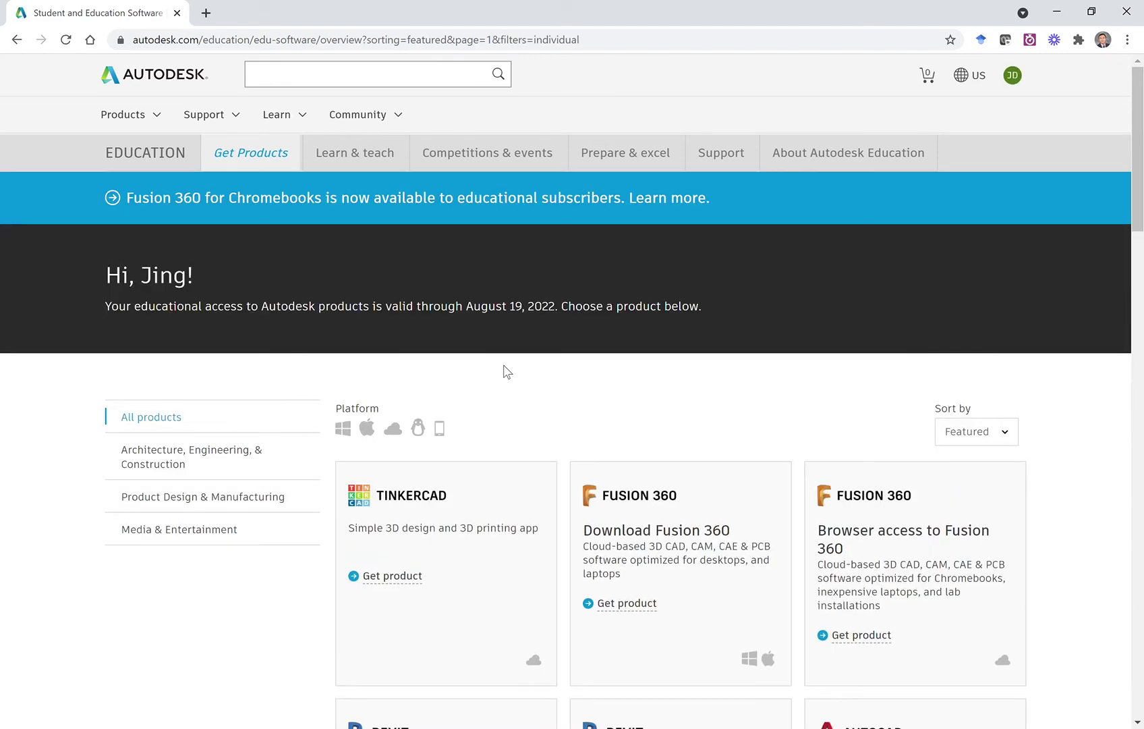
scroll(507, 371, down, 2)
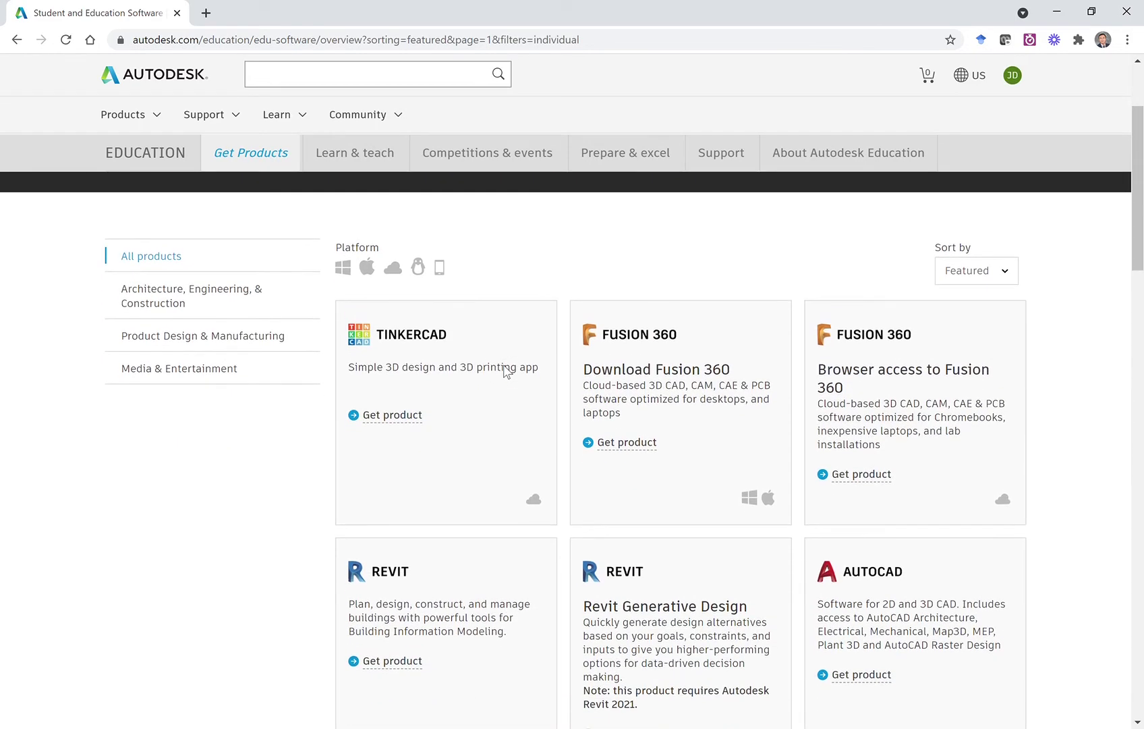
scroll(507, 371, up, 2)
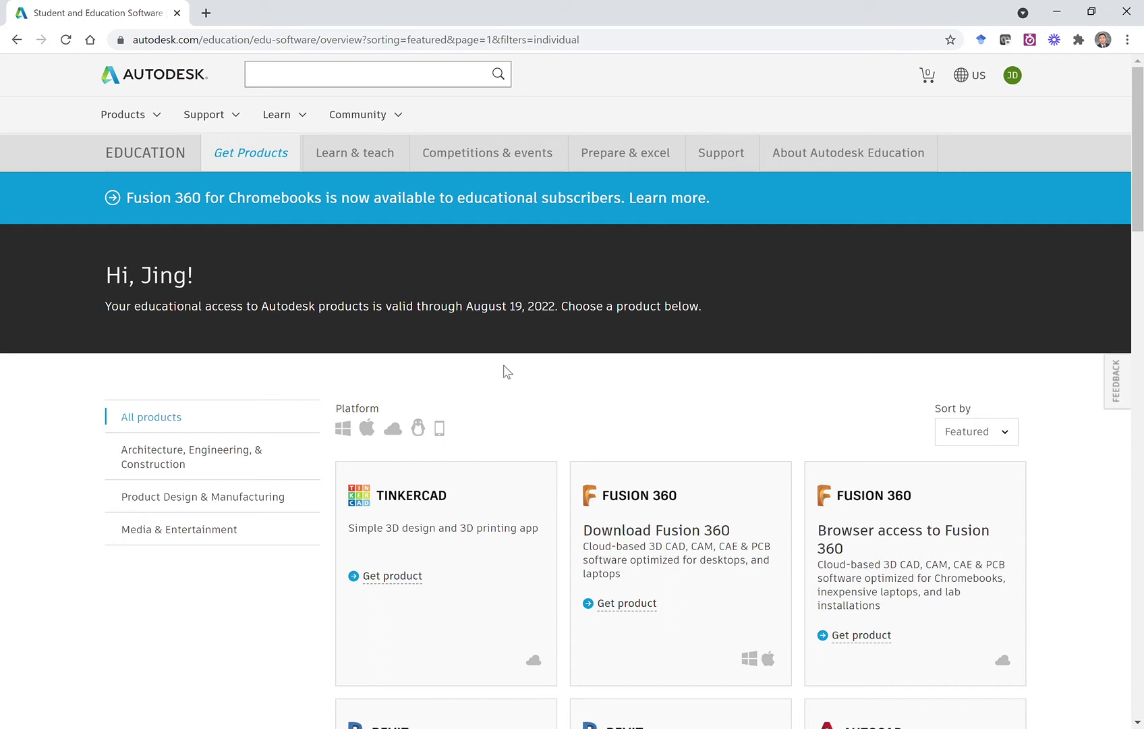
scroll(507, 371, down, 2)
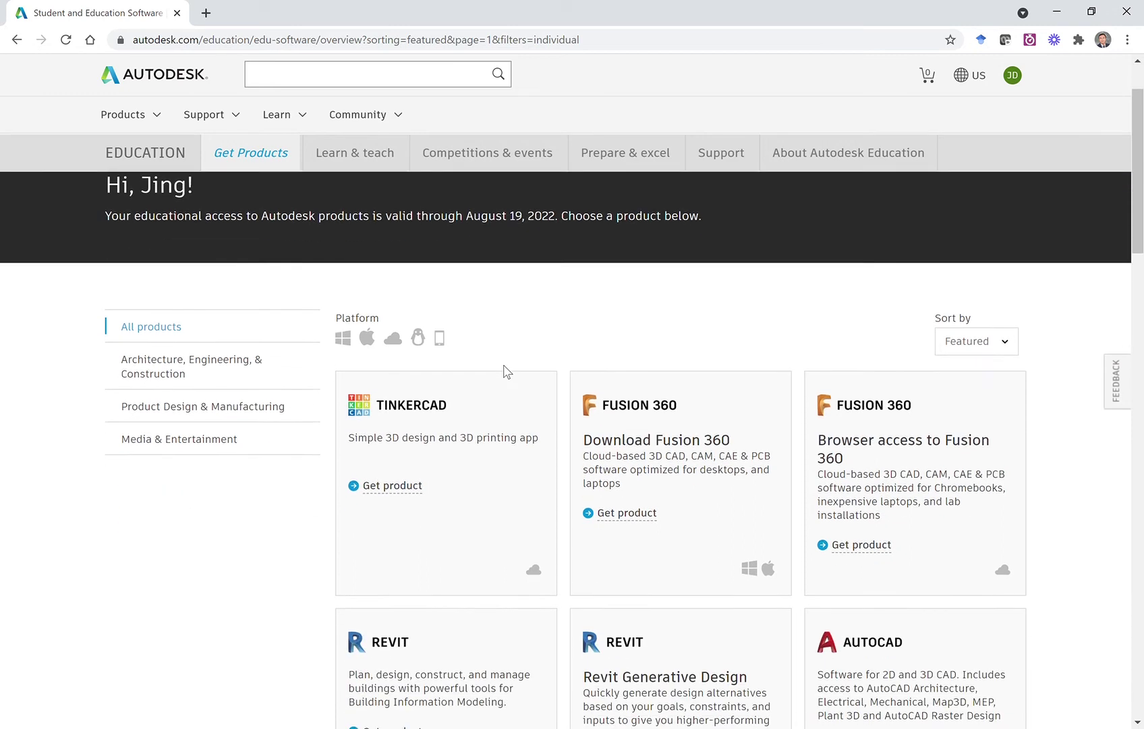
scroll(509, 371, down, 3)
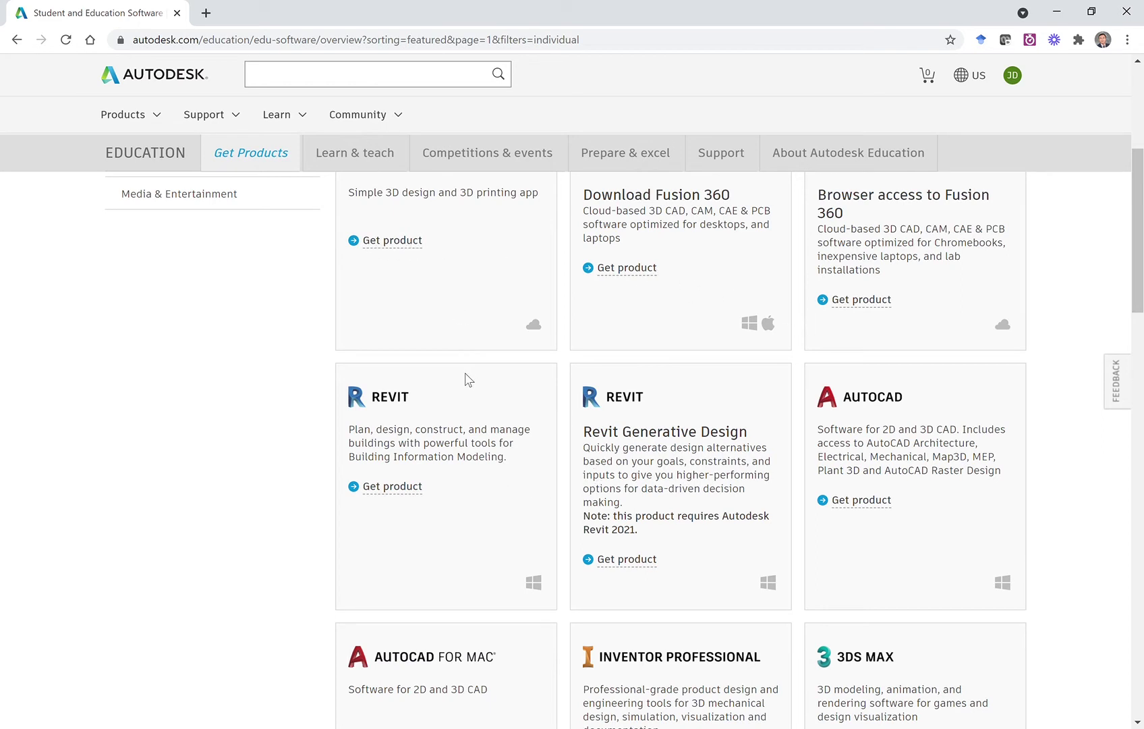
scroll(464, 378, down, 2)
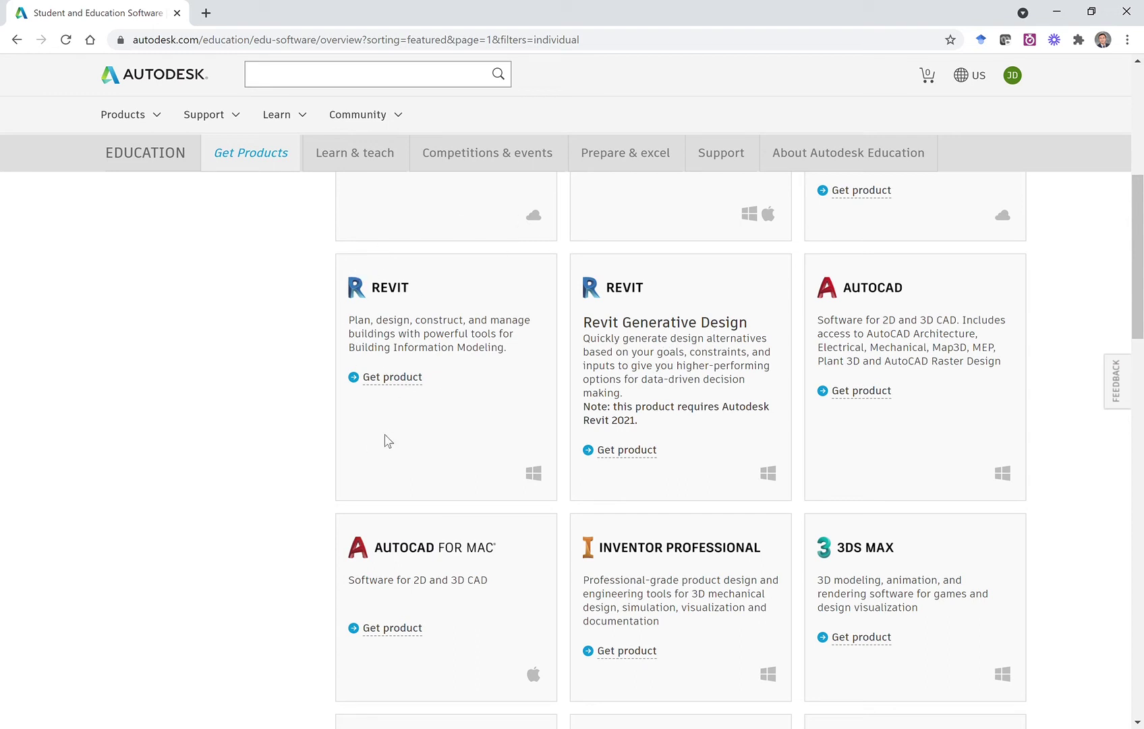
- Install Revit 2022 for Windows in English, accept the terms, and open the downloaded installer
click(406, 382)
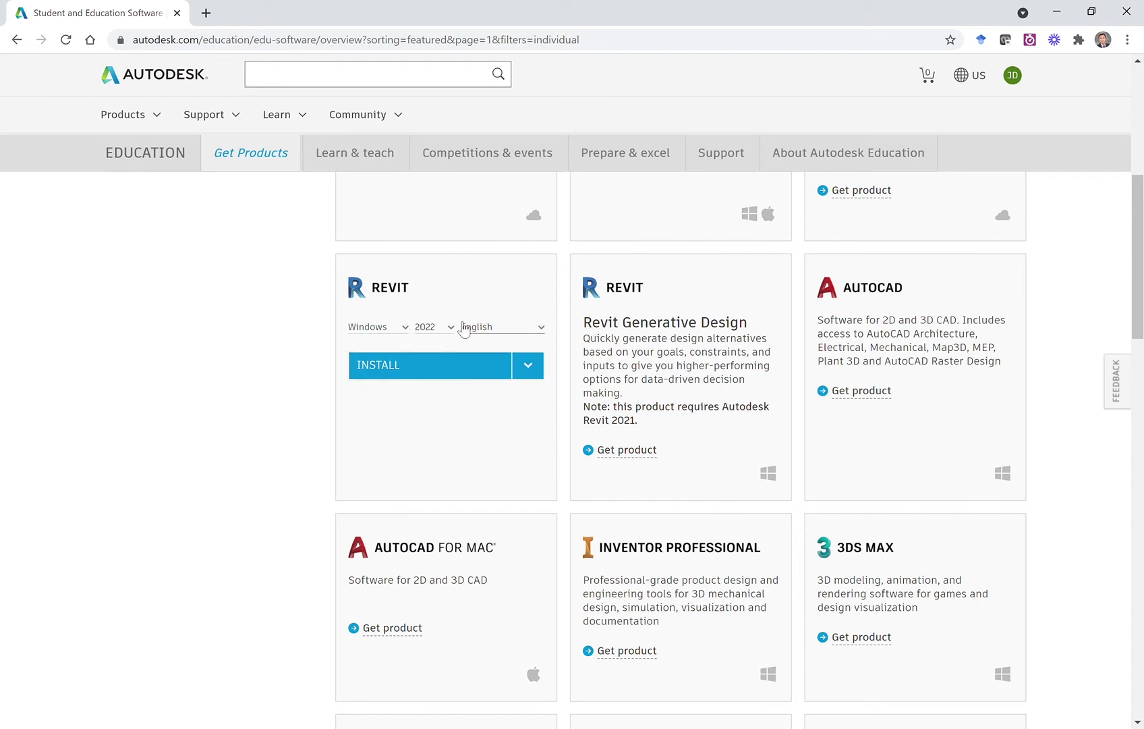
click(451, 332)
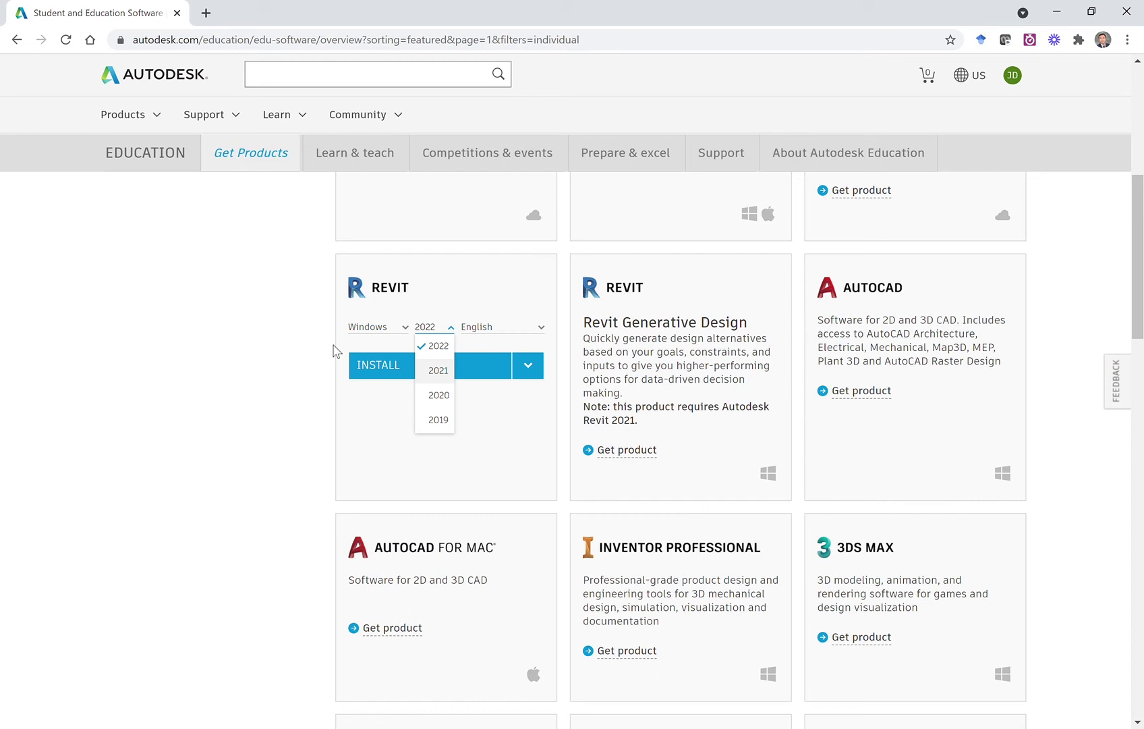
click(376, 370)
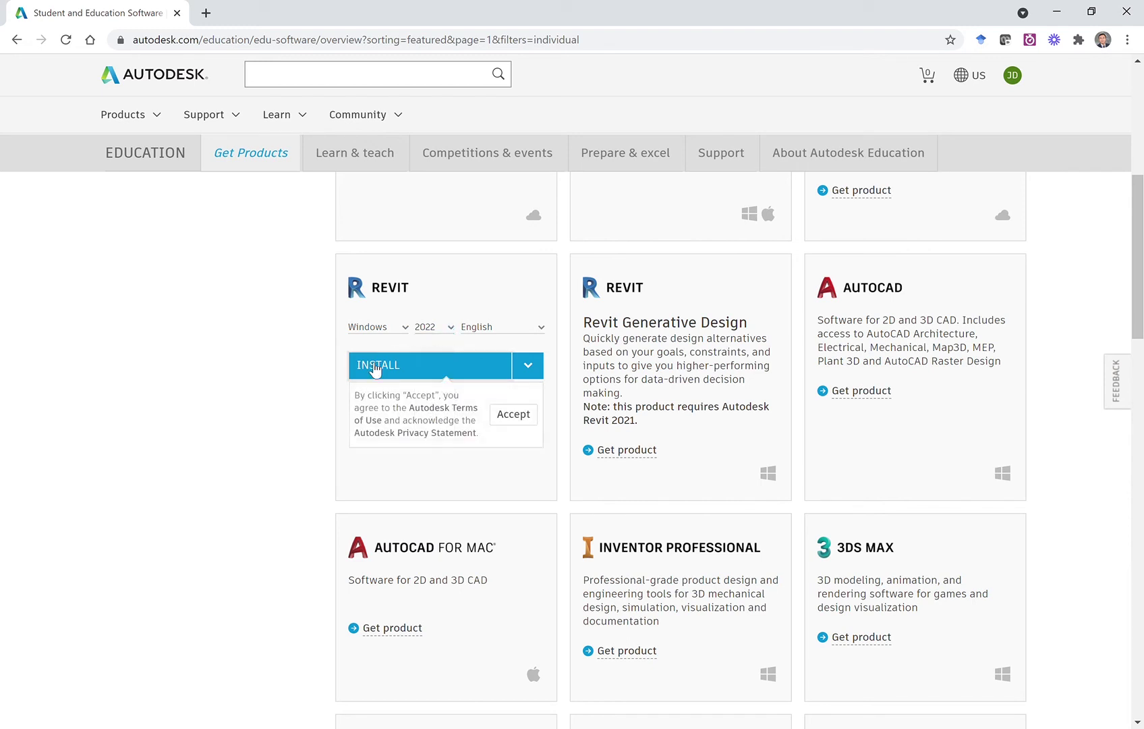
click(515, 420)
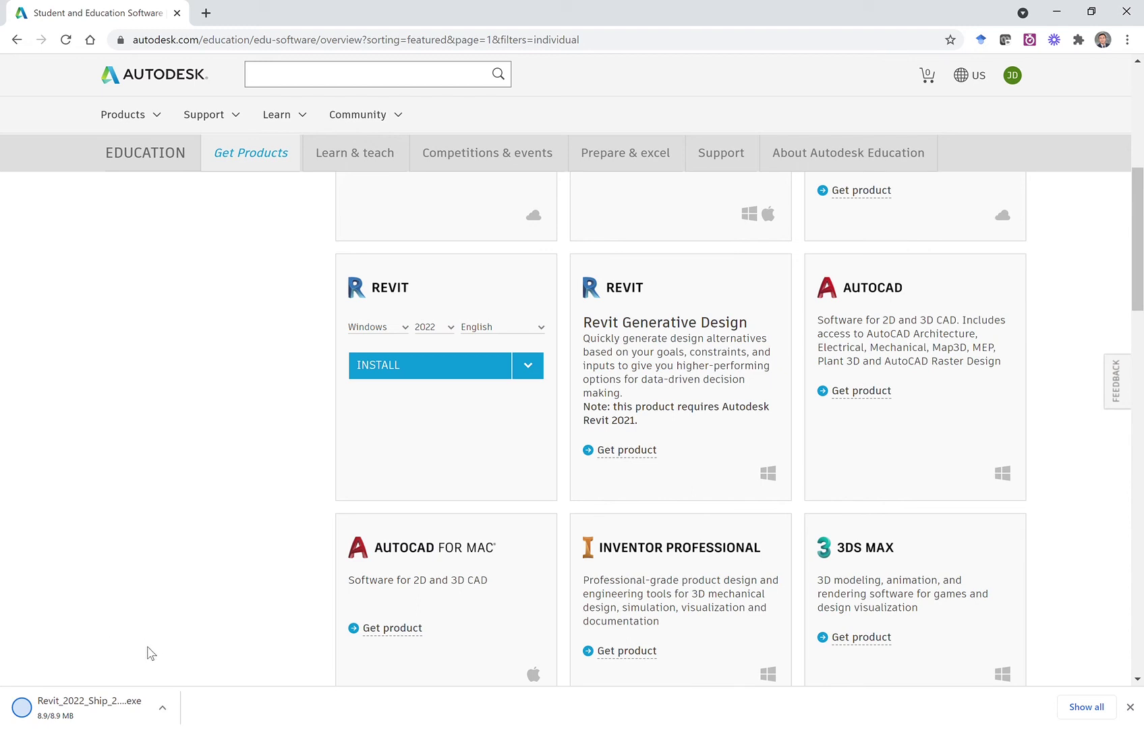
click(81, 719)
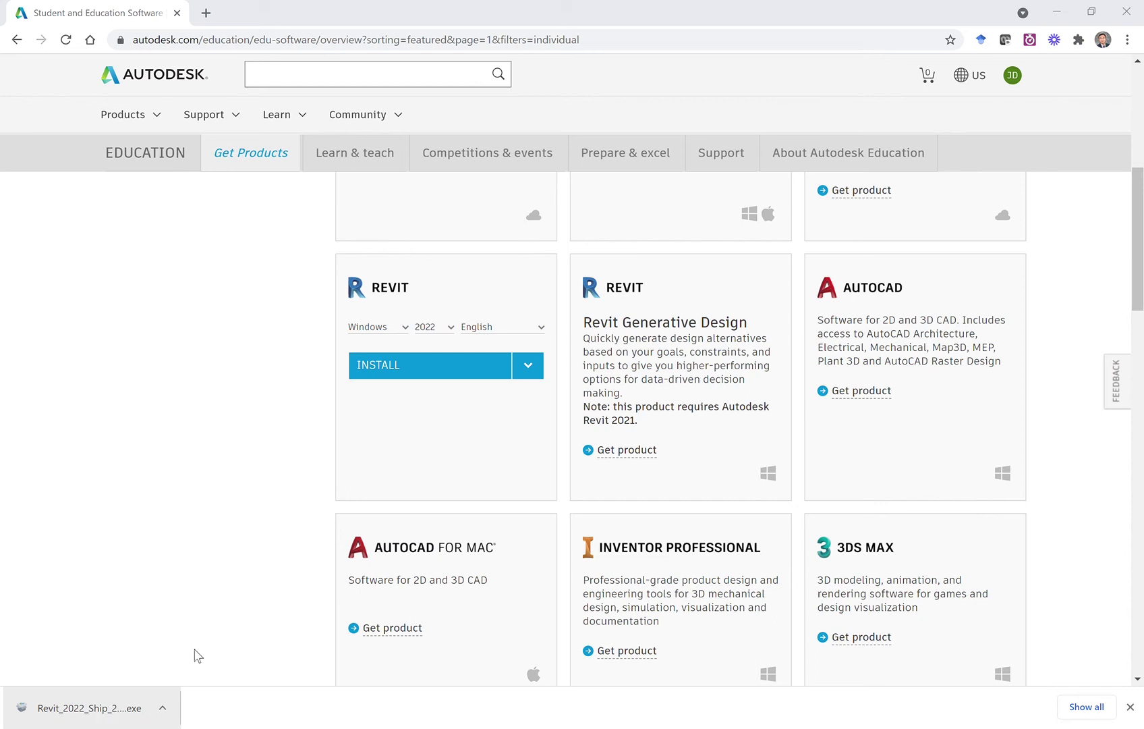
- Bring Chrome back to the front while the Revit 2022 installer starts
click(643, 552)
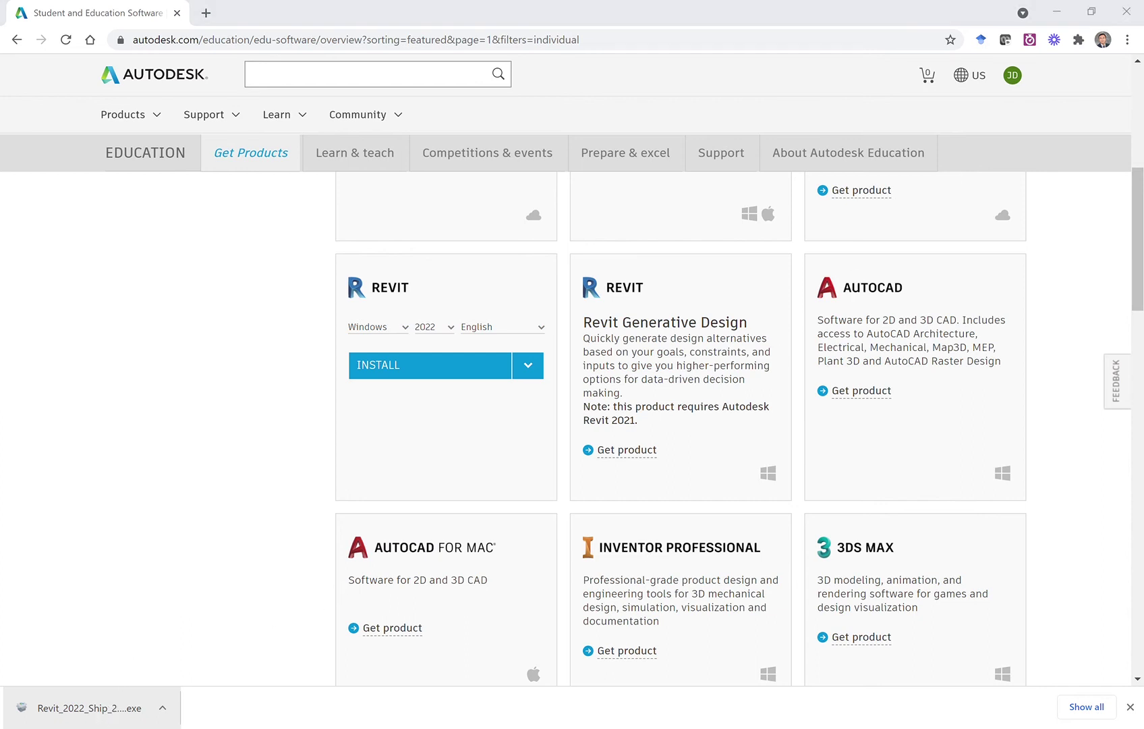